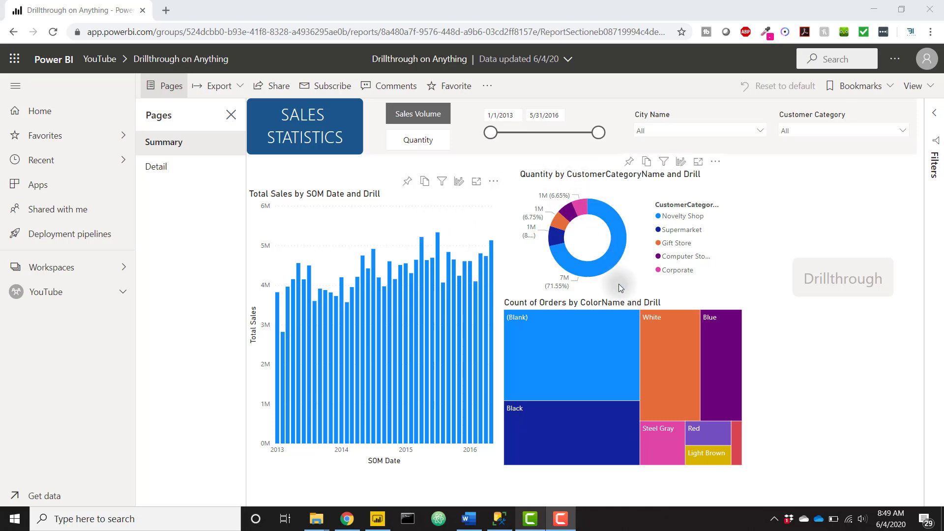
Step: Cross-filter the page by the 2016 column and Blue treemap tile, then drill through to Detail
click(470, 305)
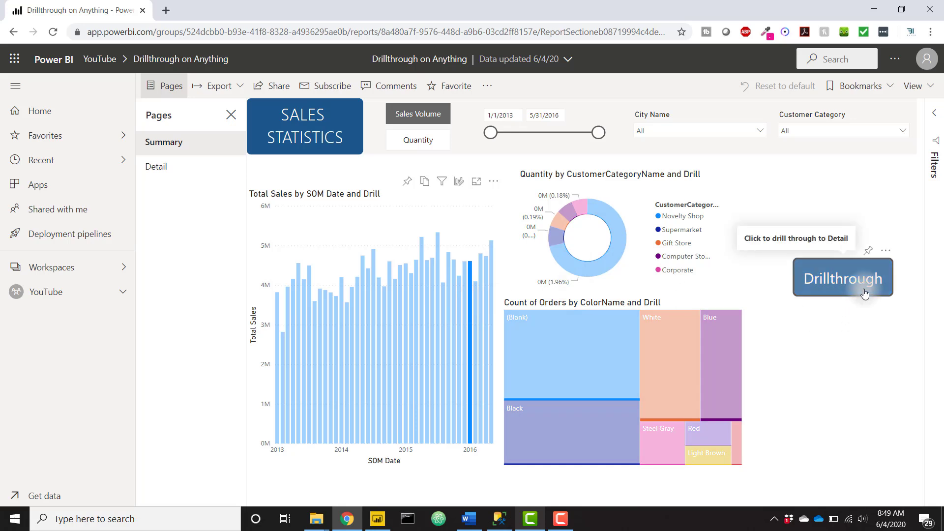
click(613, 264)
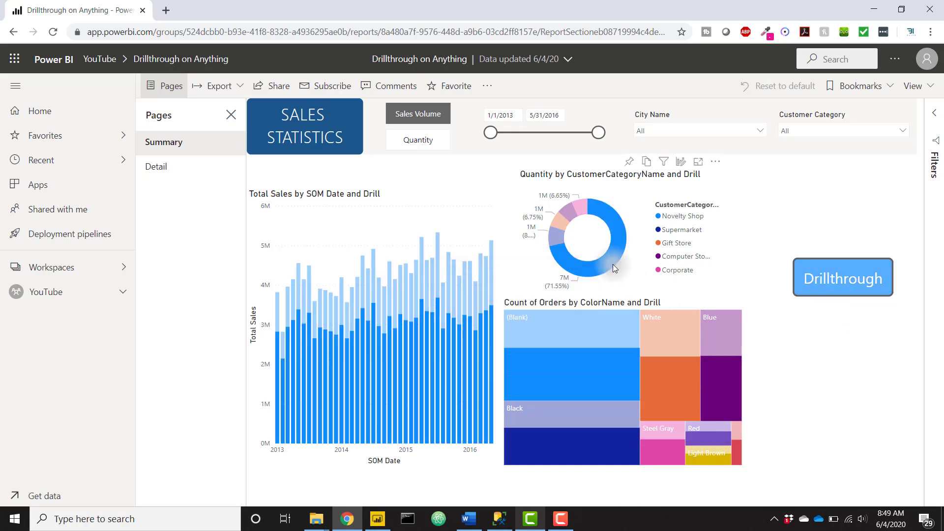
click(615, 255)
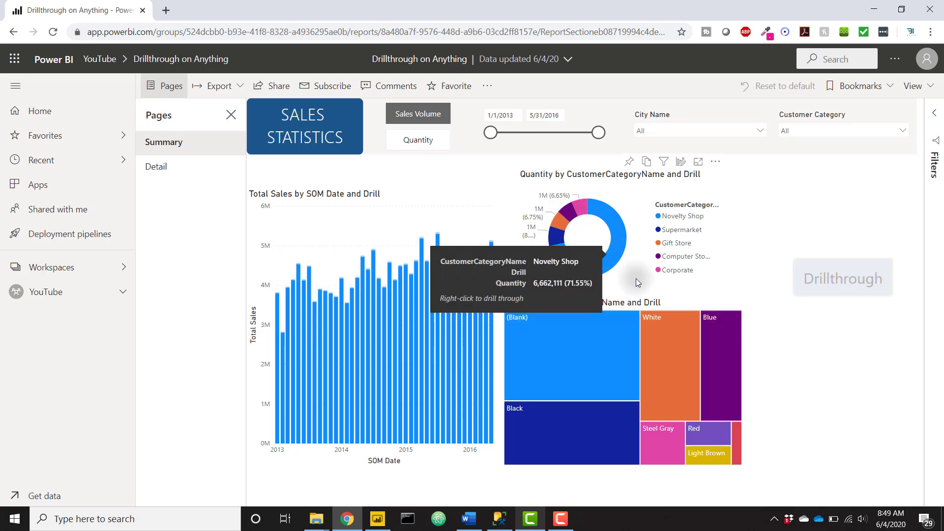
click(716, 359)
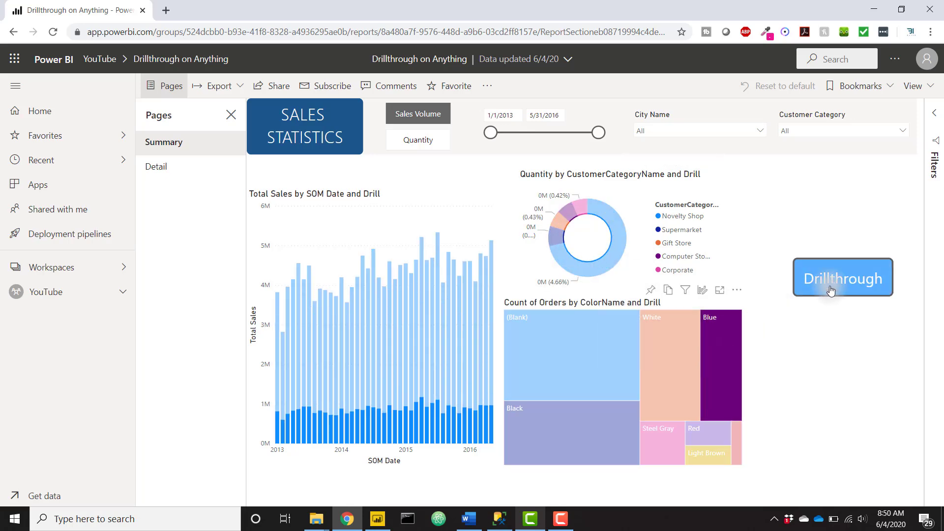
click(847, 284)
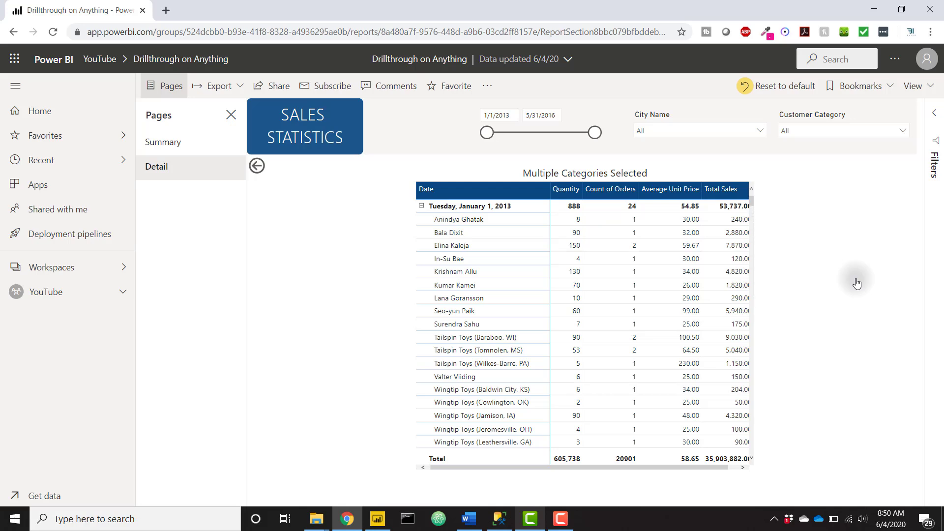
Step: Back on Summary, personalize the first column chart to show 28 Day Rolling Average as its value
click(257, 166)
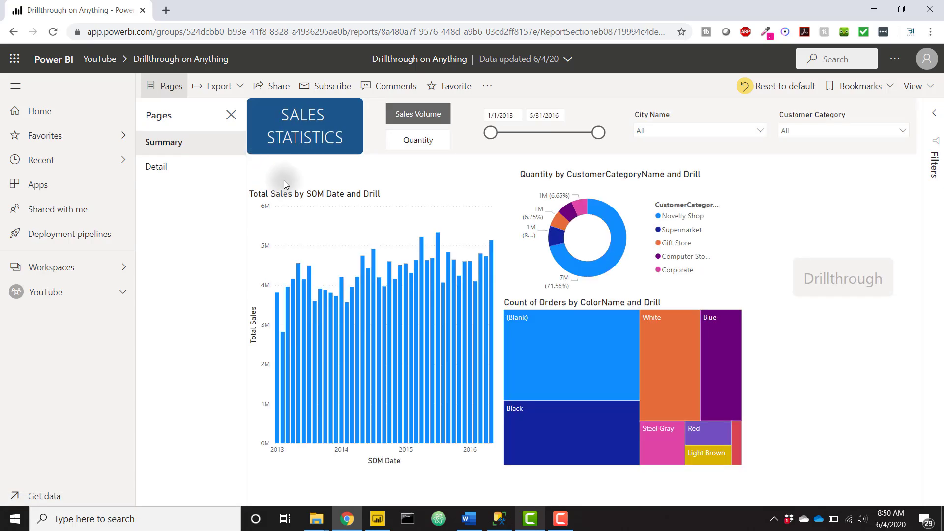
click(460, 185)
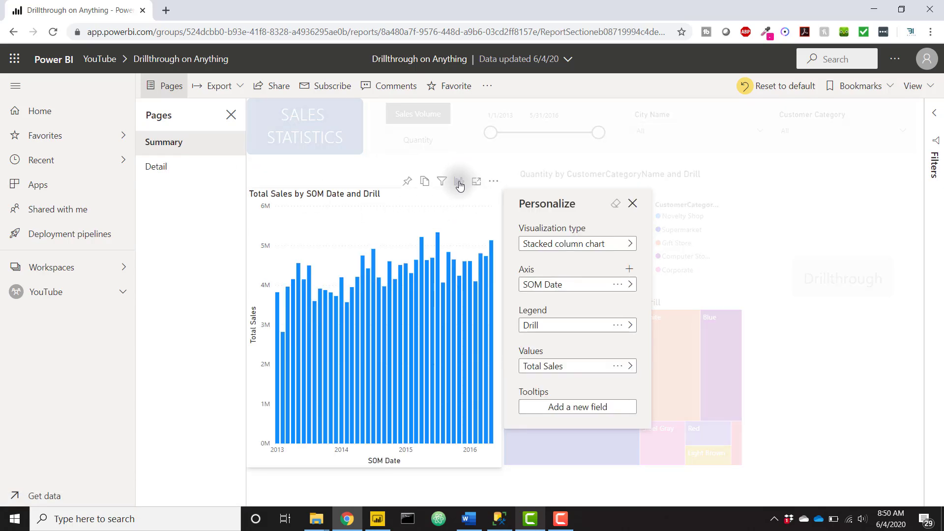
click(580, 367)
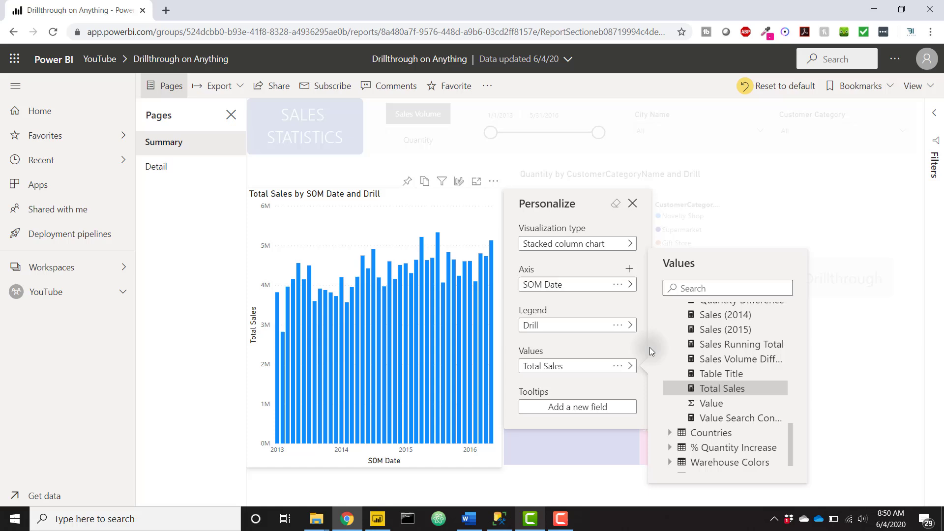
scroll(685, 339, up, 10)
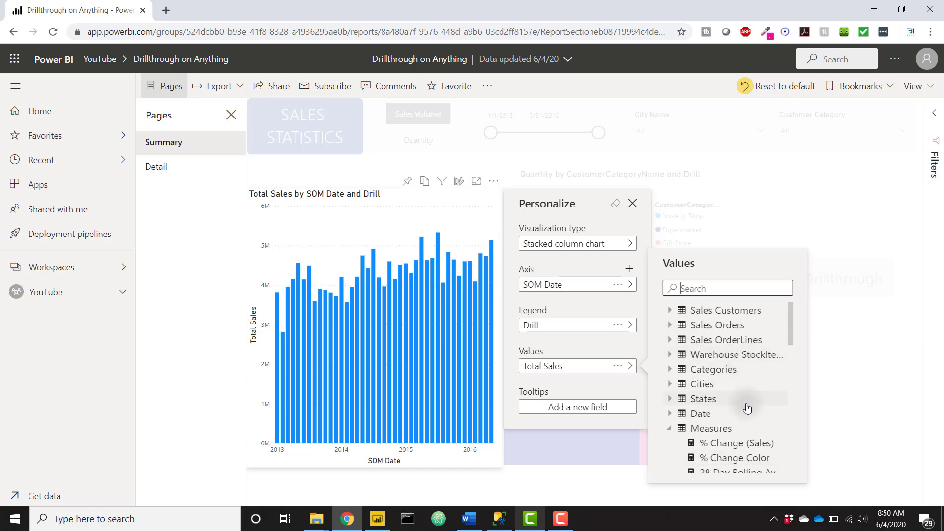
scroll(748, 405, down, 3)
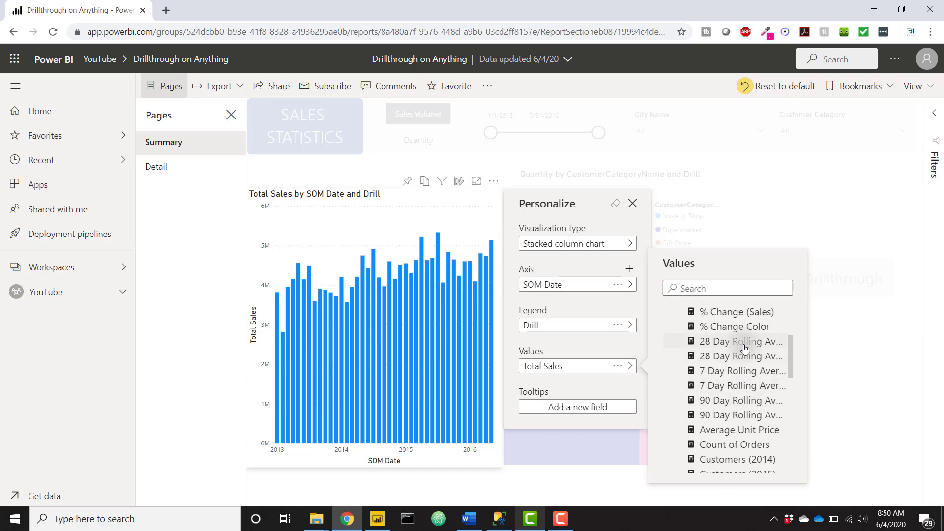
click(745, 345)
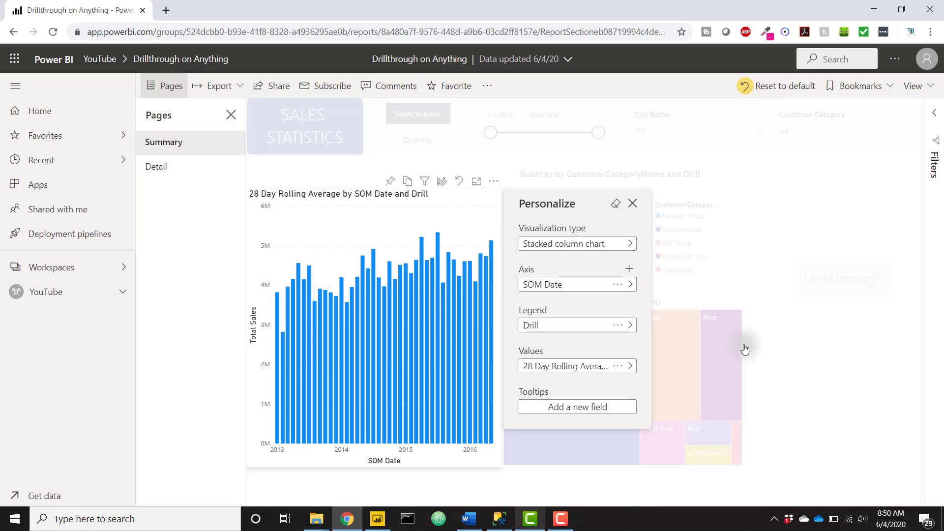
Step: Put Date > Day of Week on the personalized chart's axis
click(590, 285)
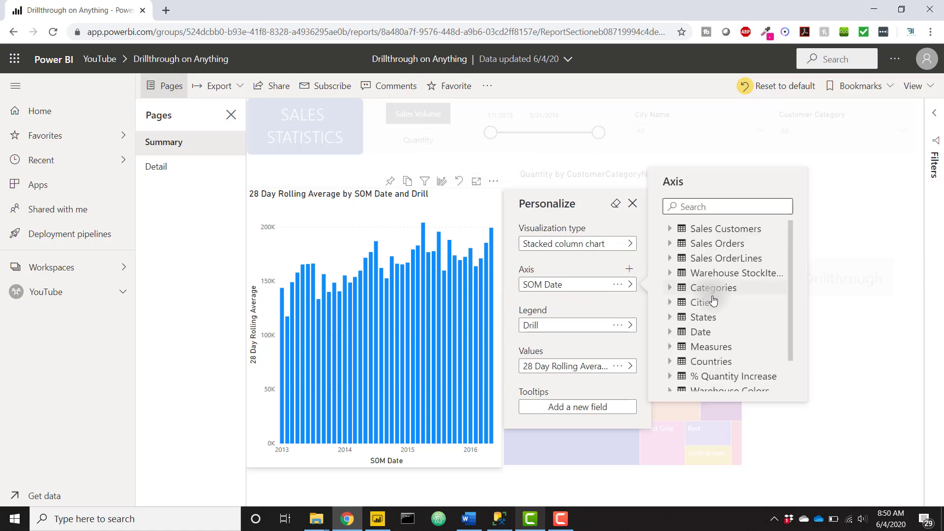
click(714, 333)
scroll(716, 333, down, 1)
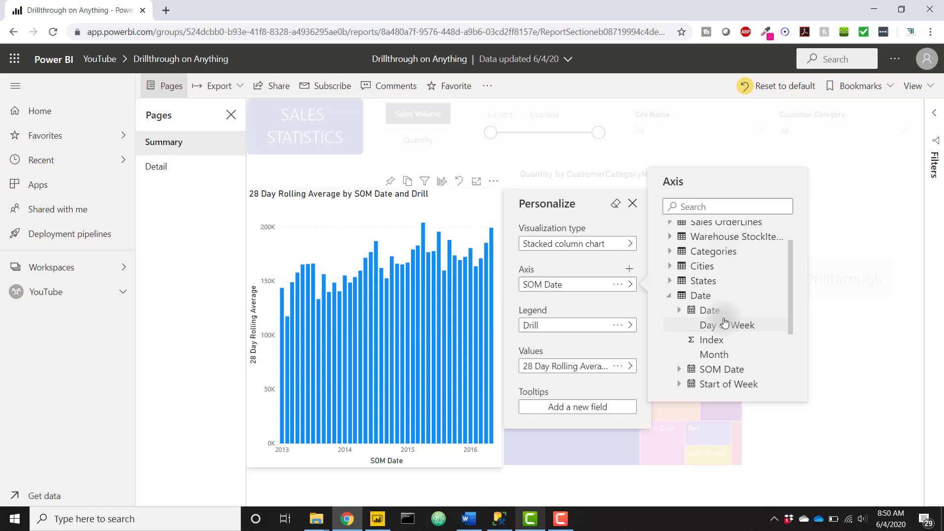
click(725, 325)
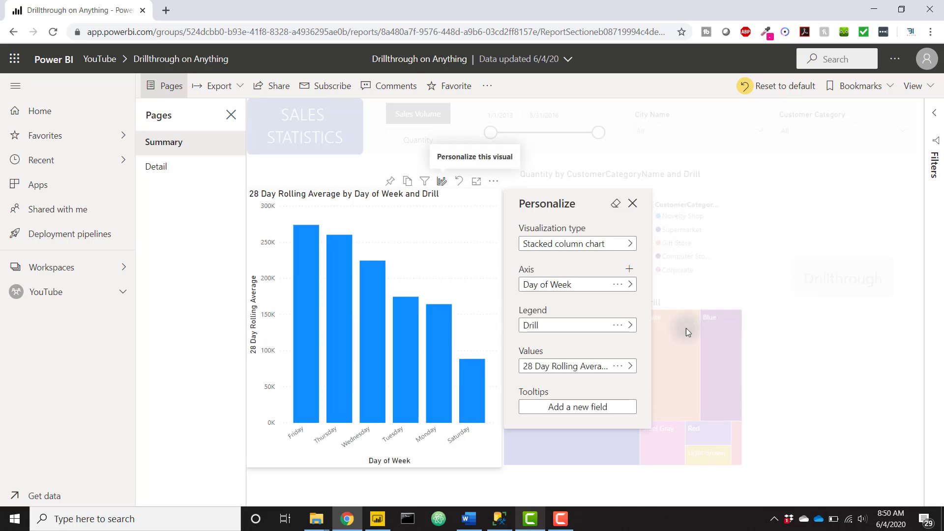
Step: Finish personalizing, select the Monday column, and drill through to the Detail page
click(632, 204)
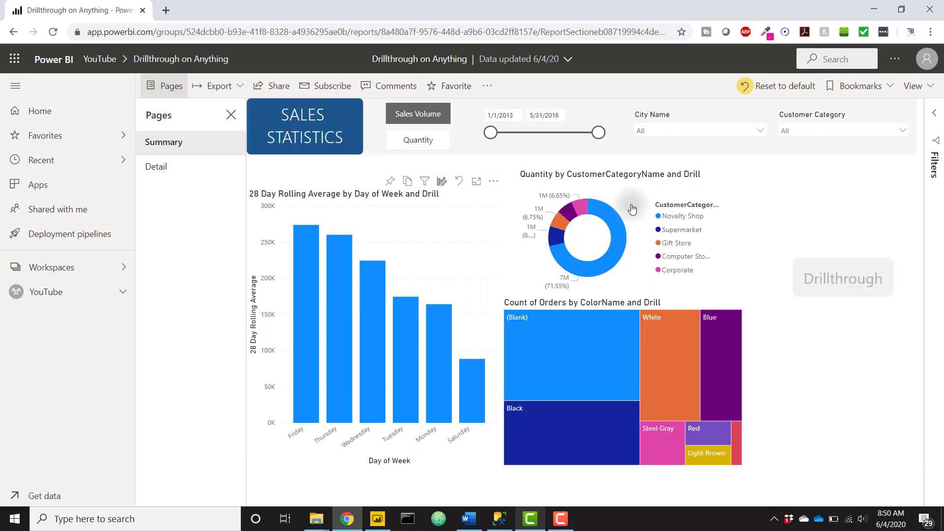
click(430, 383)
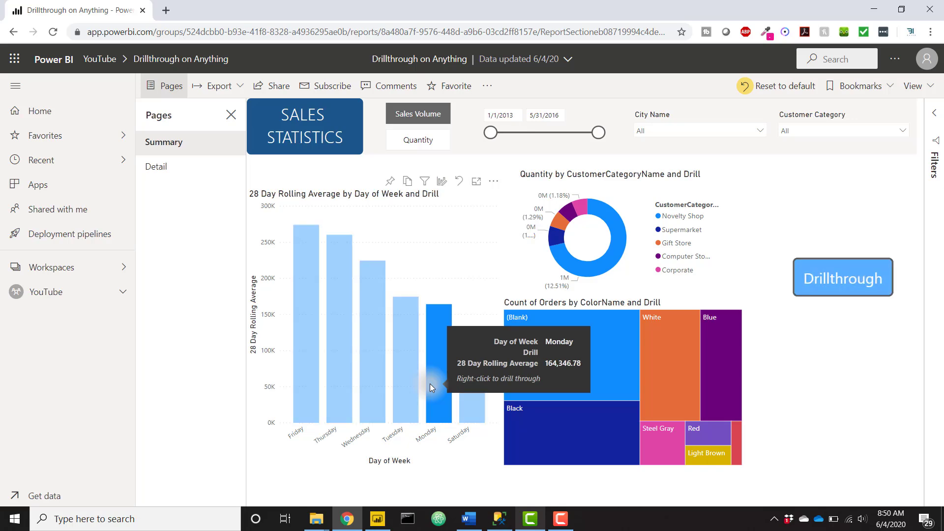
click(859, 293)
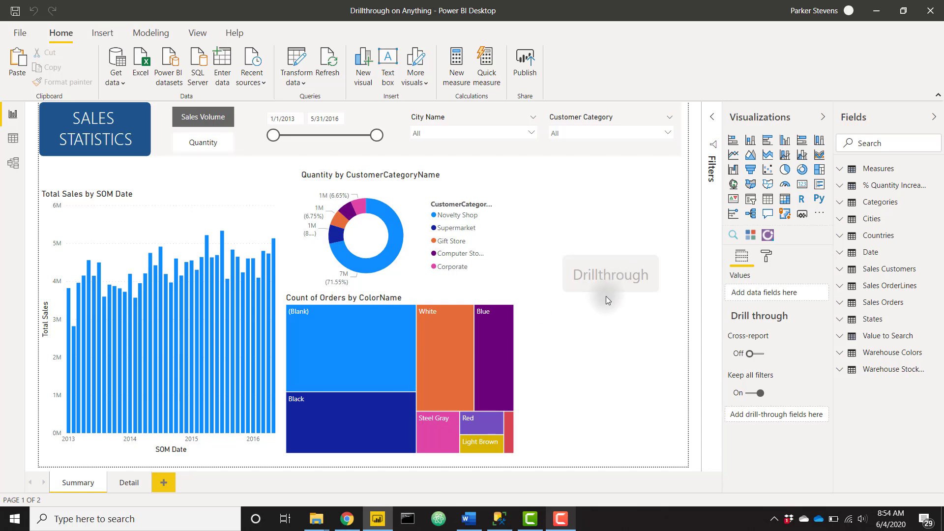
Step: Go to the Detail page with its Multiple Categories Selected table
click(128, 482)
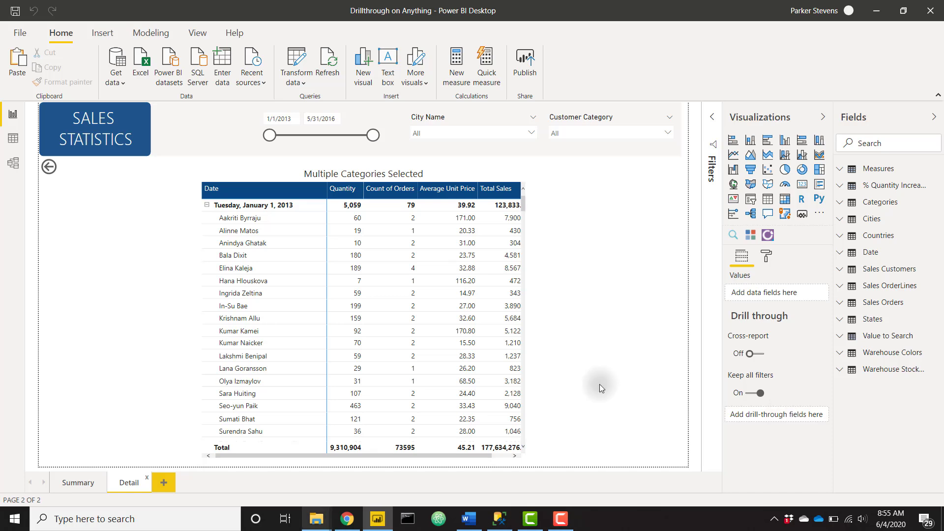
Step: From the Summary page, create a new entered-data table named Drill
click(69, 486)
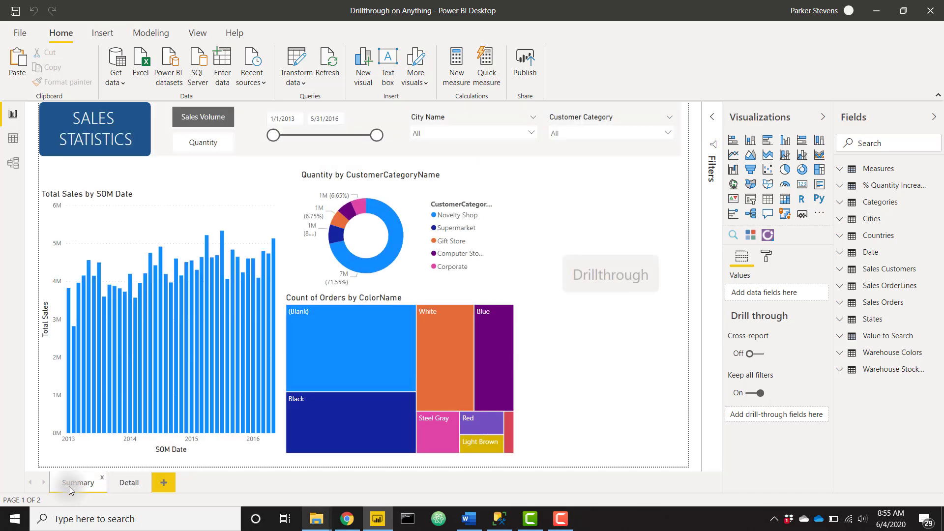
click(227, 60)
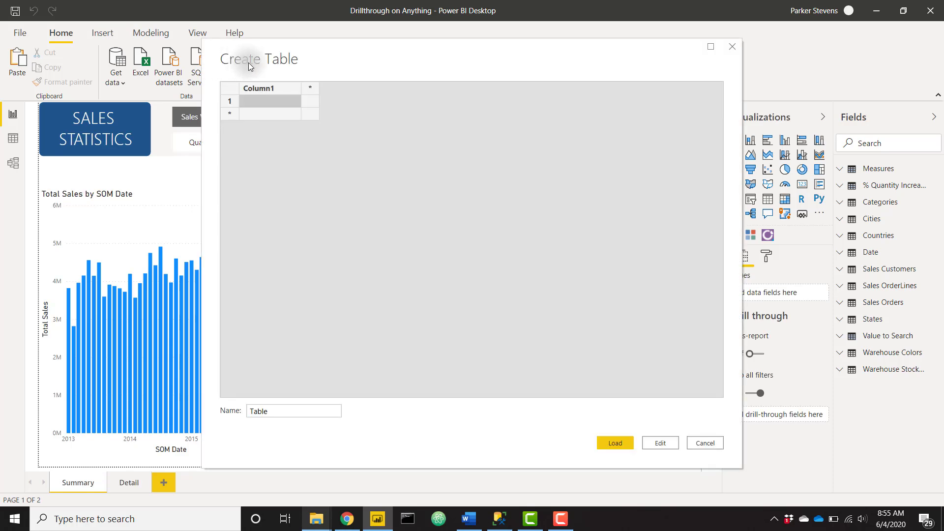
click(277, 411)
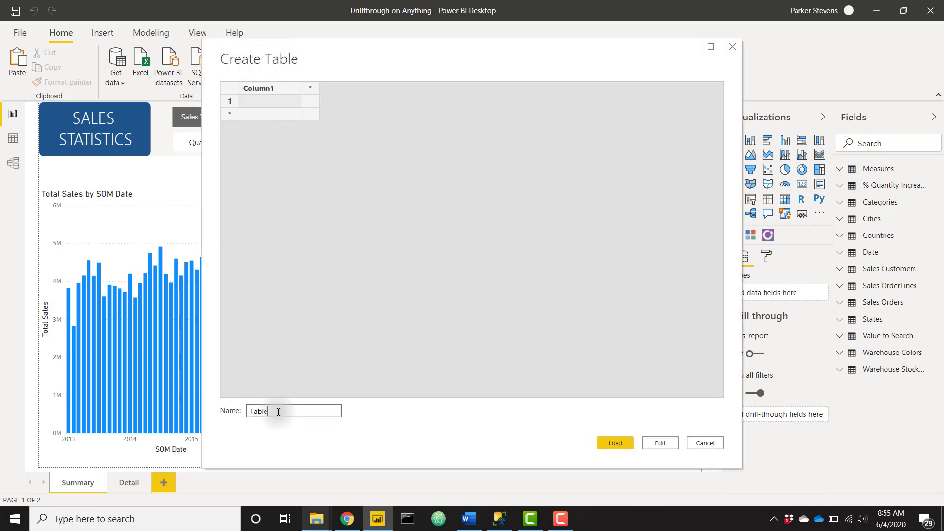
drag(277, 411, 220, 409)
text(Dri)
Step: Rename the table's only column to 'Drillthrough DO NOT REMOVE'
double_click(283, 87)
text(Drill)
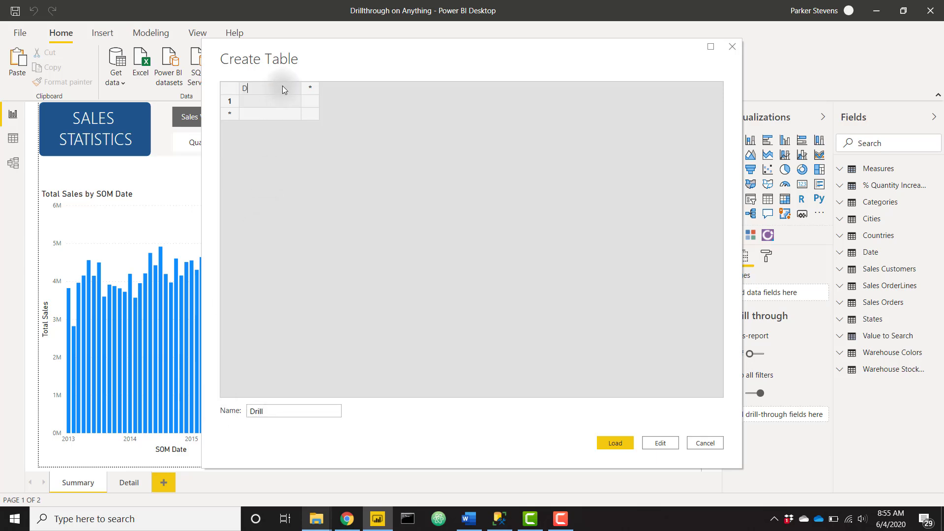
text(through)
key(BackSpace)
key(BackSpace)
key(BackSpace)
key(BackSpace)
key(BackSpace)
key(BackSpace)
key(BackSpace)
key(BackSpace)
key(BackSpace)
key(BackSpace)
key(BackSpace)
key(BackSpace)
text(NOT)
click(275, 100)
click(259, 102)
Step: Load the Drill table and expand it in Fields to show its Drillthrough DO NOT REMOVE column
click(609, 443)
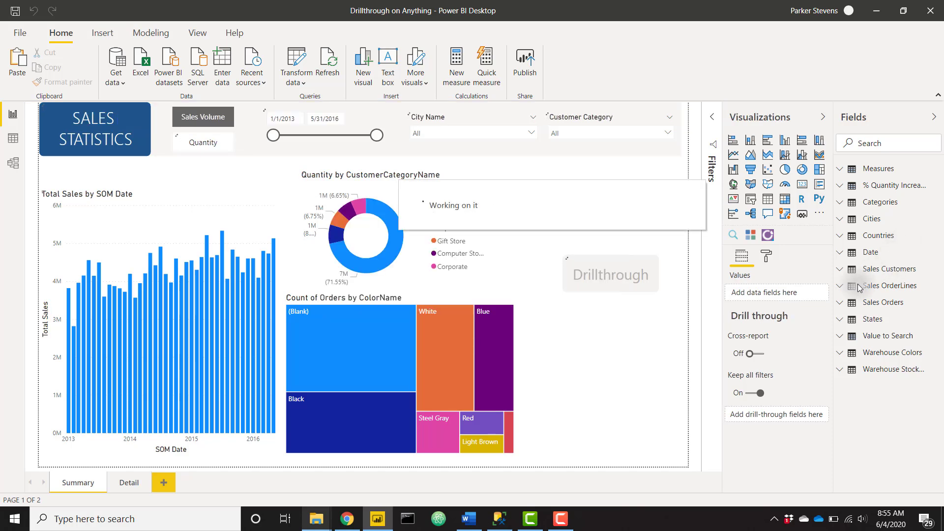
click(846, 271)
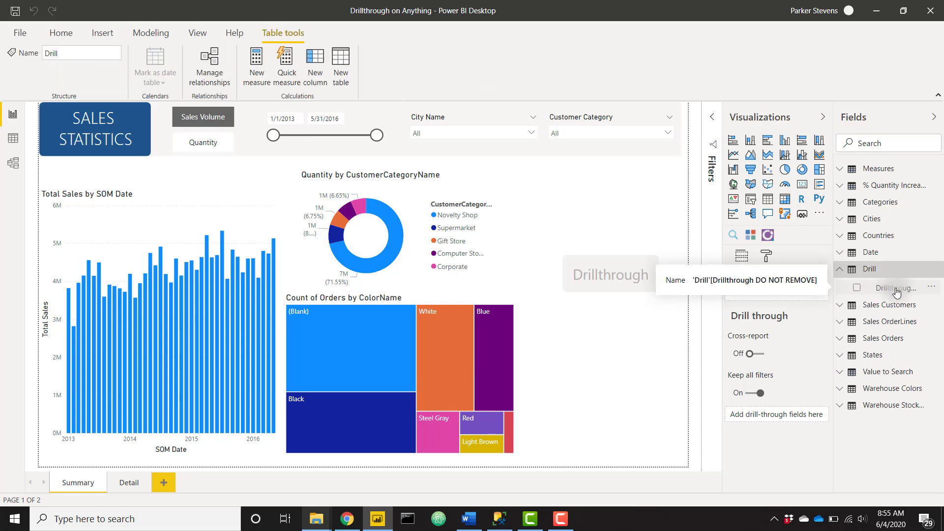
click(536, 274)
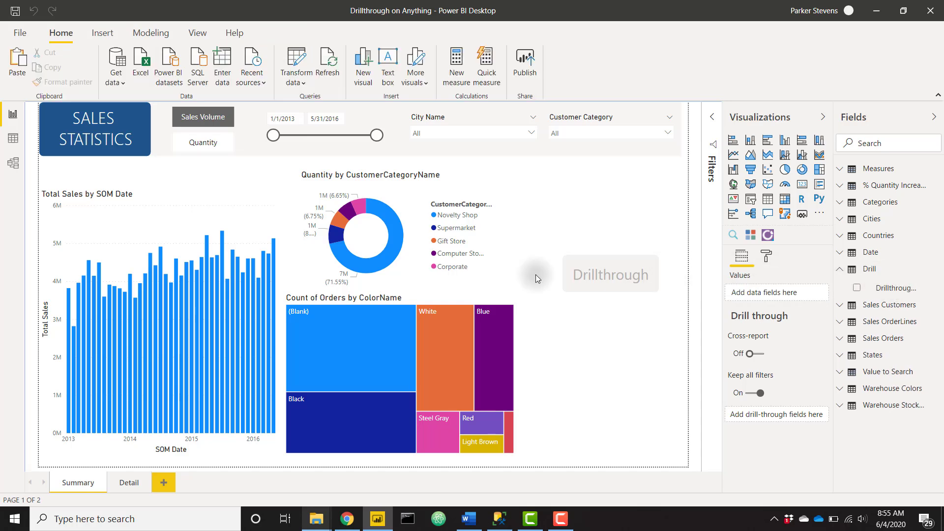
Step: Drop 'Drillthrough DO NOT REMOVE' into the Detail page's drill-through fields, keeping all filters
click(129, 482)
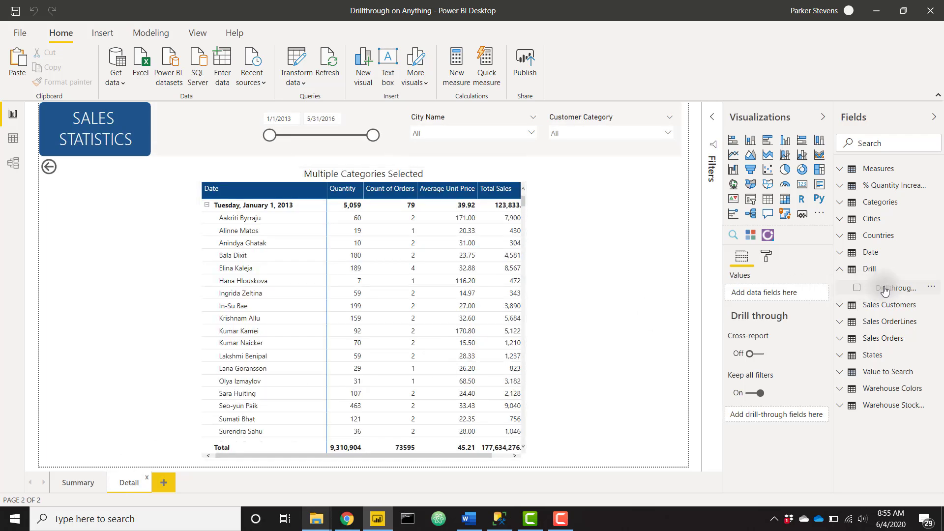
drag(885, 291, 772, 416)
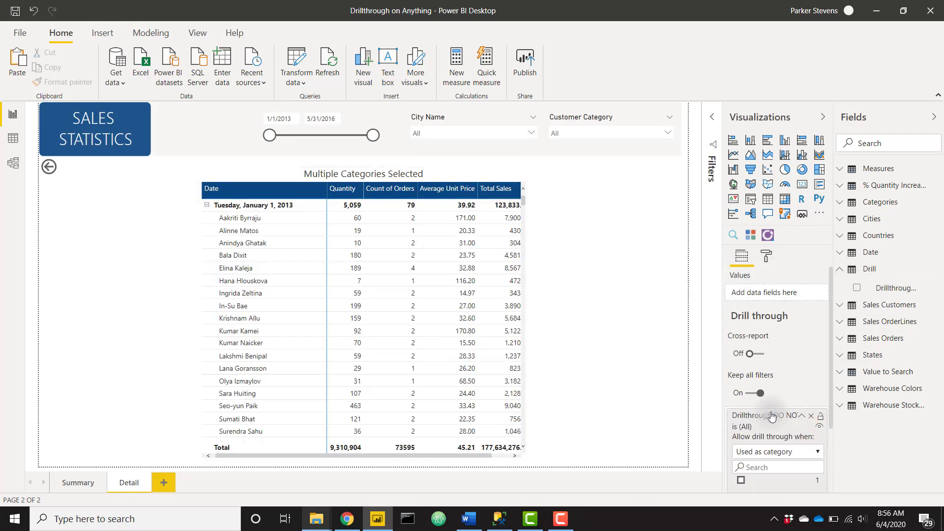
click(802, 417)
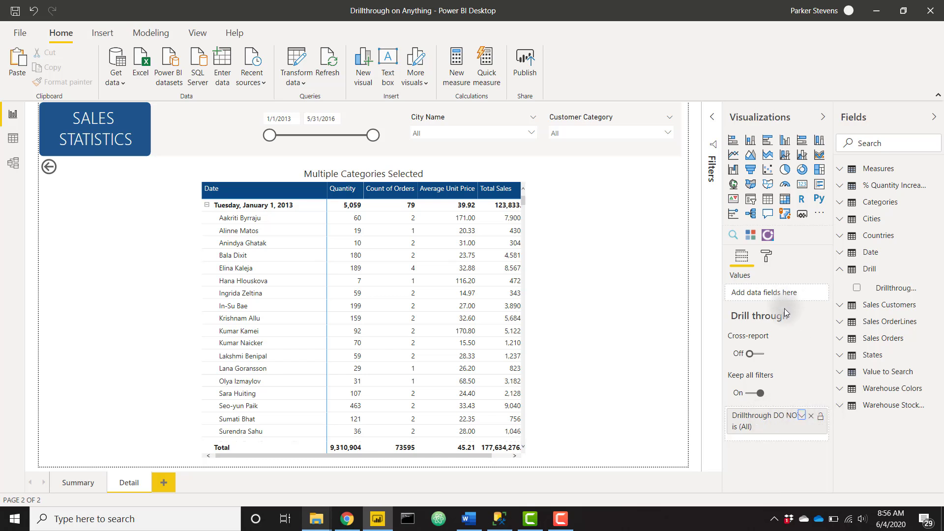
Step: On Summary, confirm the Drillthrough button's action drills through to the Detail page
click(74, 483)
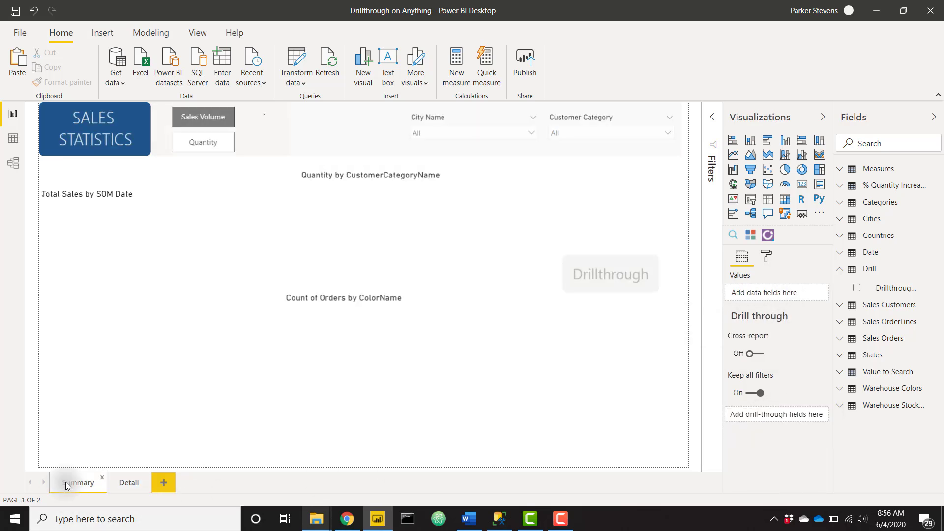
click(578, 261)
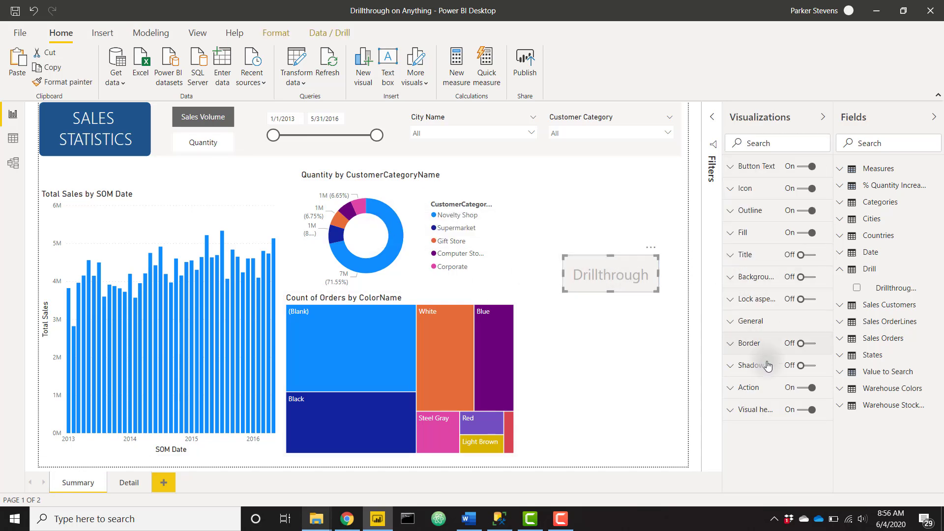
click(764, 396)
scroll(765, 390, down, 1)
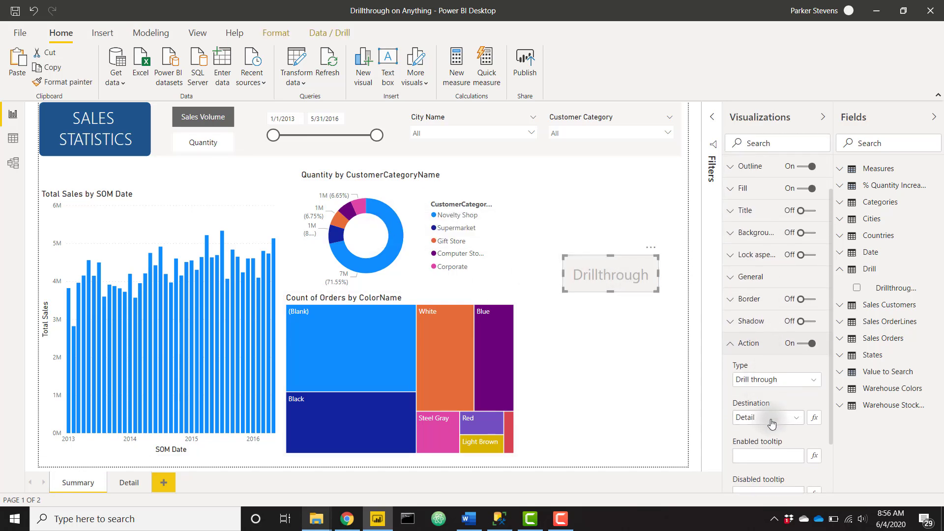
click(797, 423)
click(773, 444)
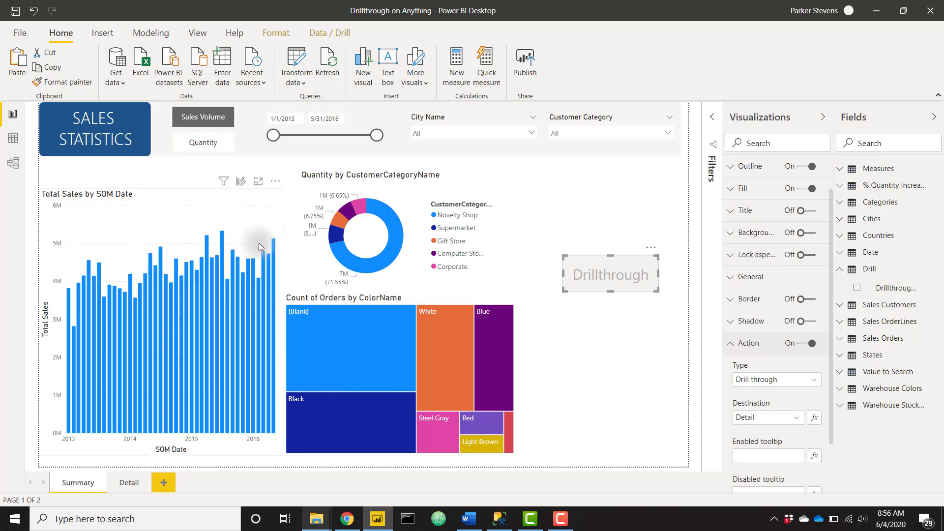
Step: Select the Total Sales bar chart and Count of Orders treemap, clearing the White cross-highlight
click(255, 295)
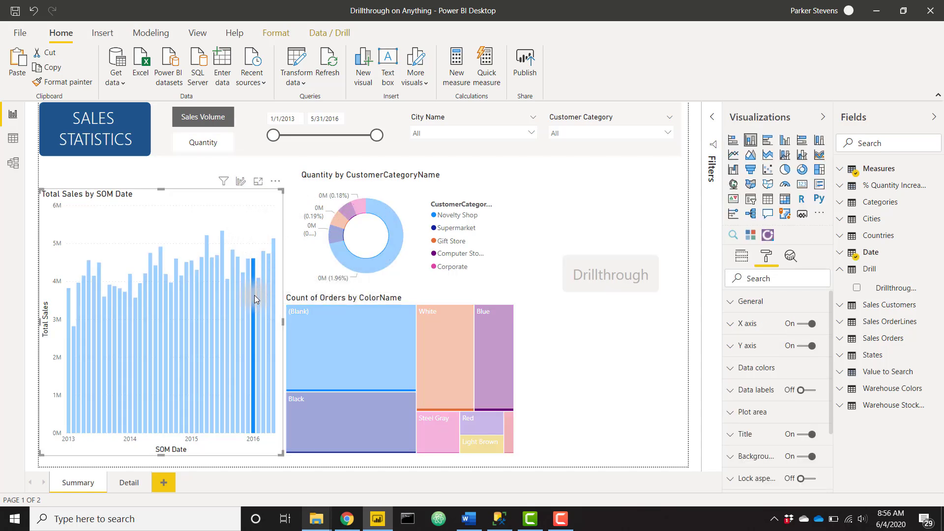
click(254, 295)
click(432, 333)
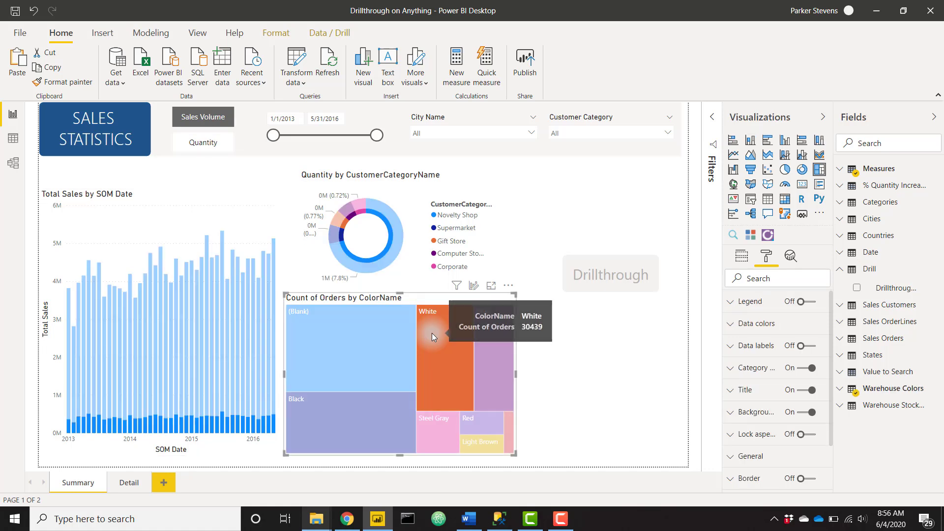
click(447, 334)
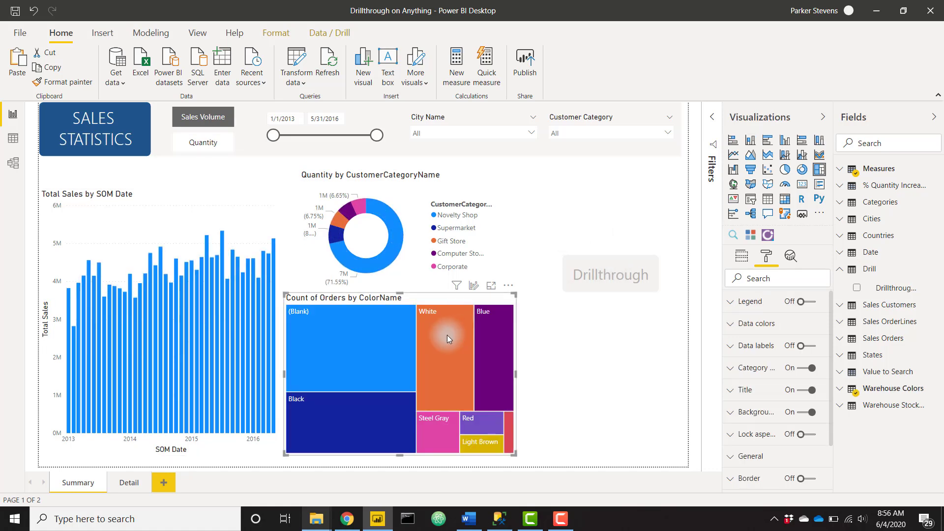
Step: Add Drillthrough DO NOT REMOVE to the bar chart's Legend and the donut's and treemap's Details
click(260, 206)
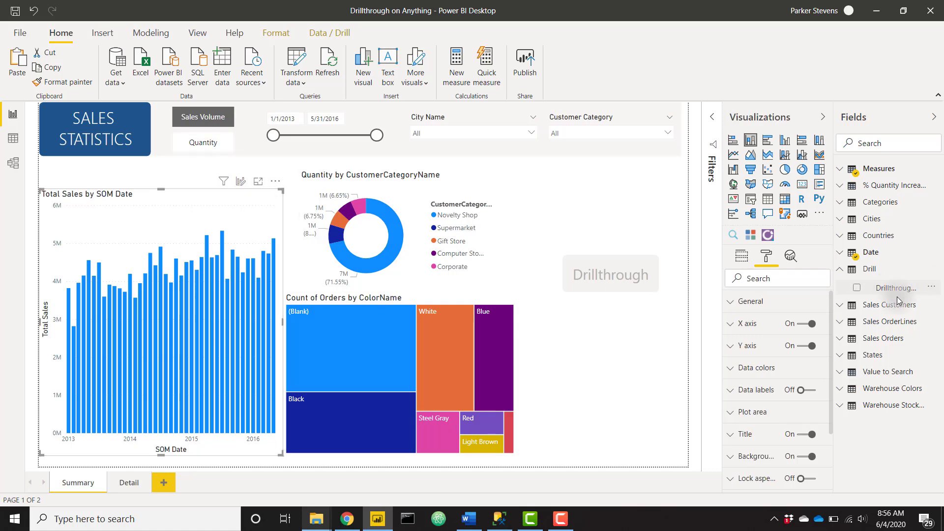
click(743, 257)
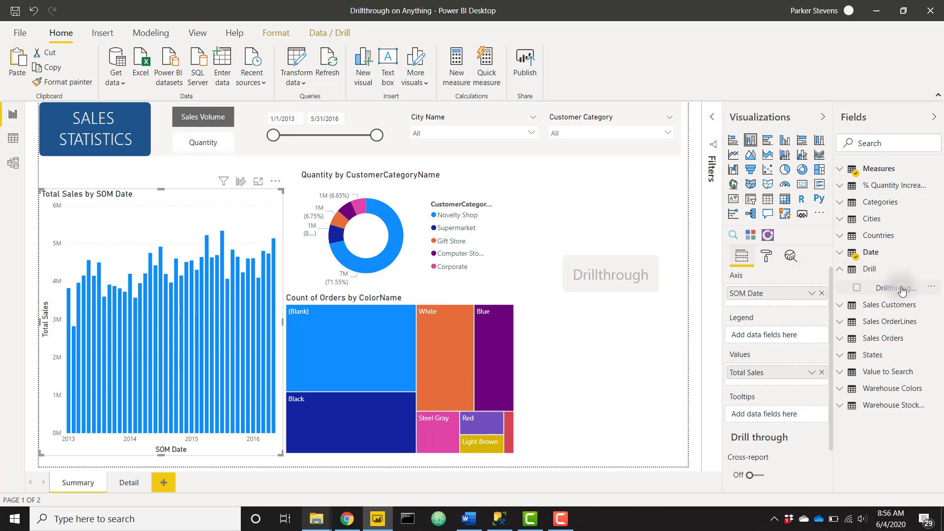
drag(903, 290, 776, 334)
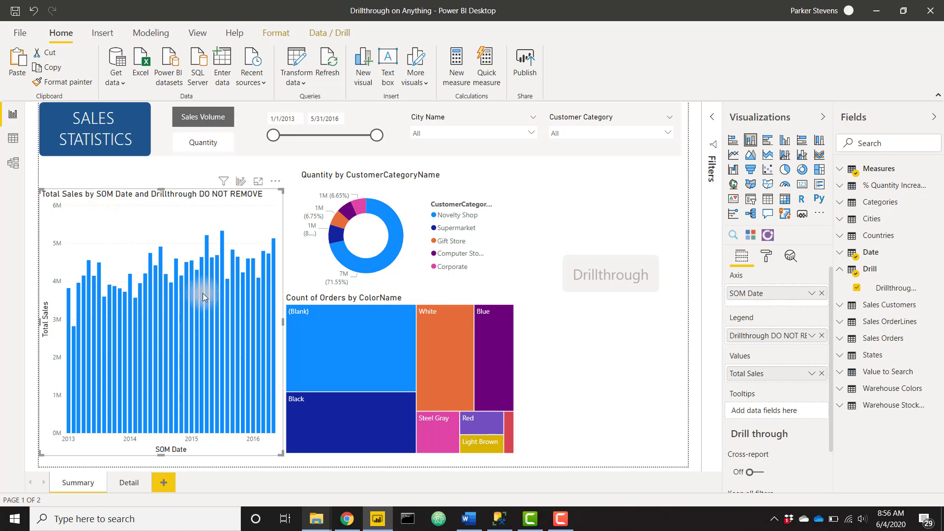
click(394, 190)
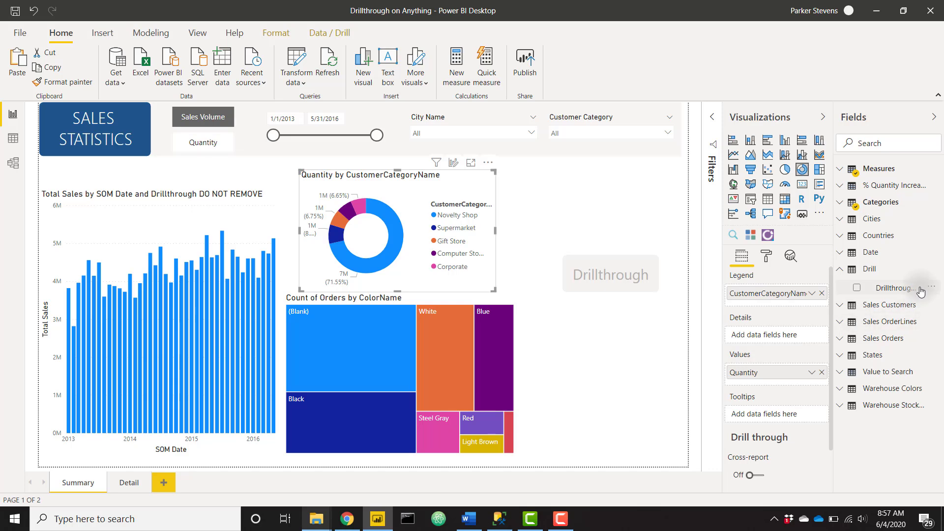
drag(914, 289, 781, 338)
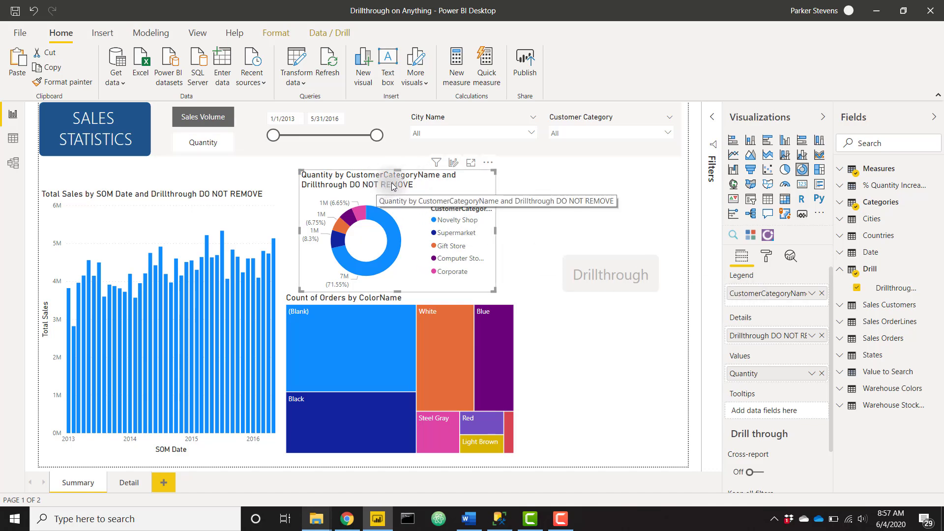
click(458, 302)
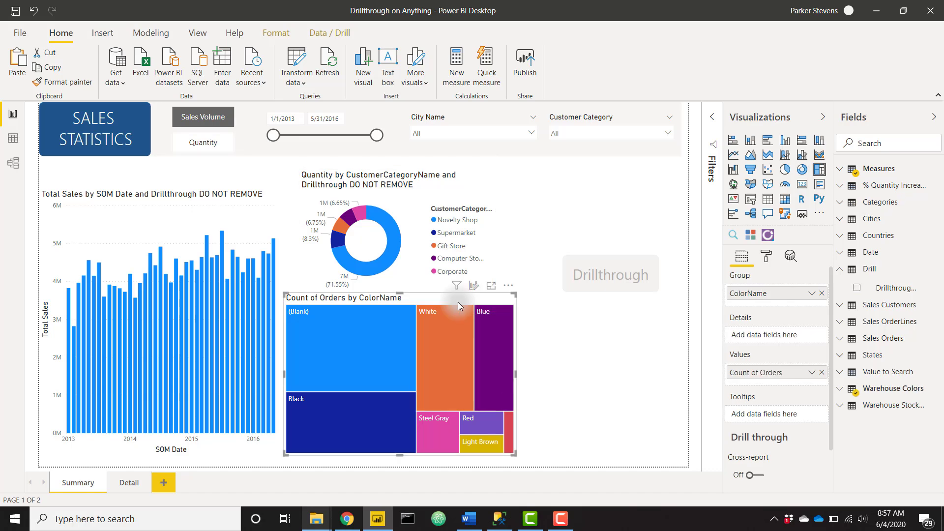
drag(878, 291, 770, 343)
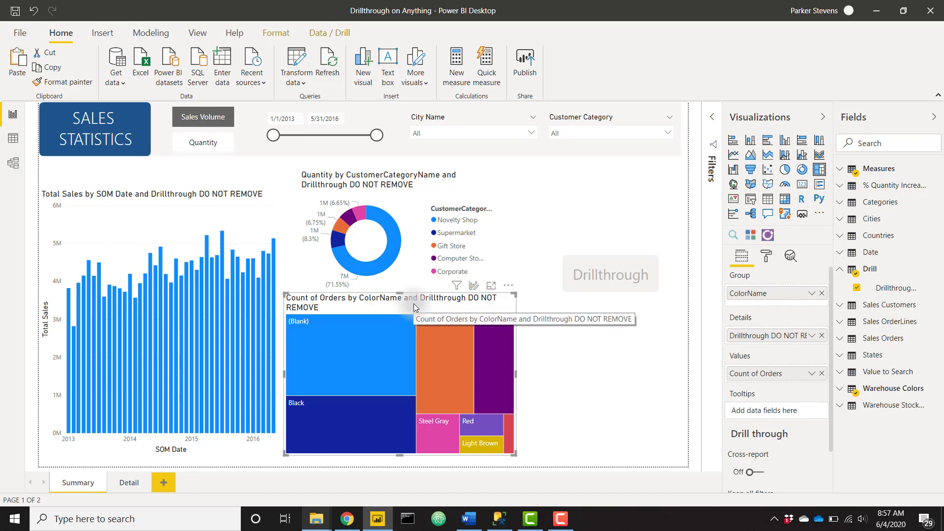
click(233, 310)
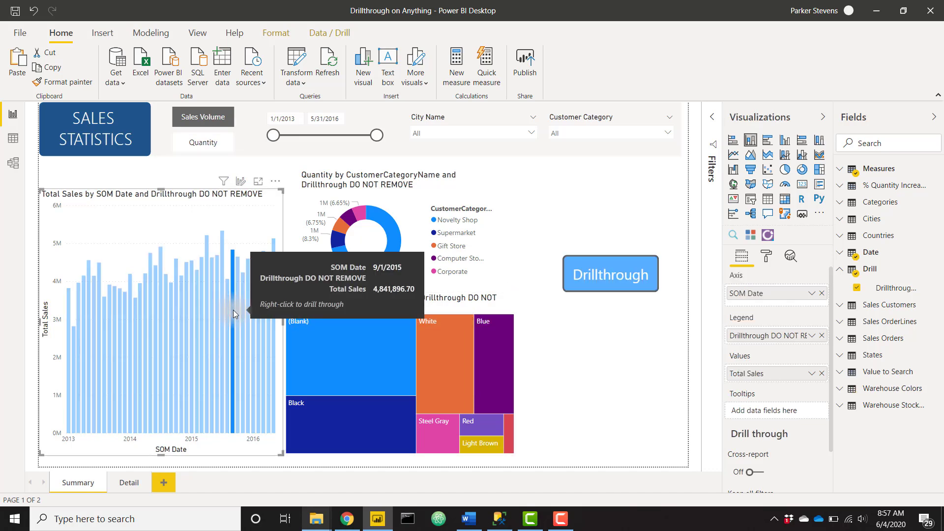
ctrl+click(594, 275)
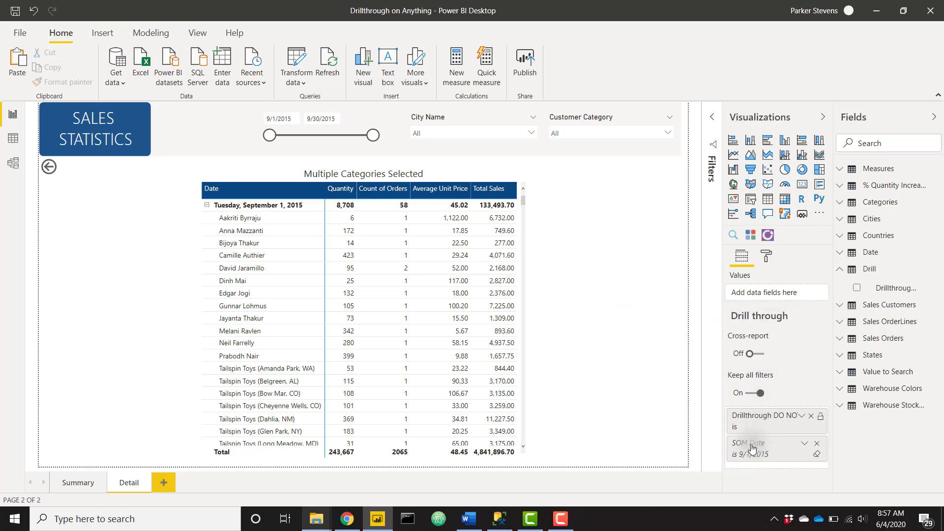
click(817, 454)
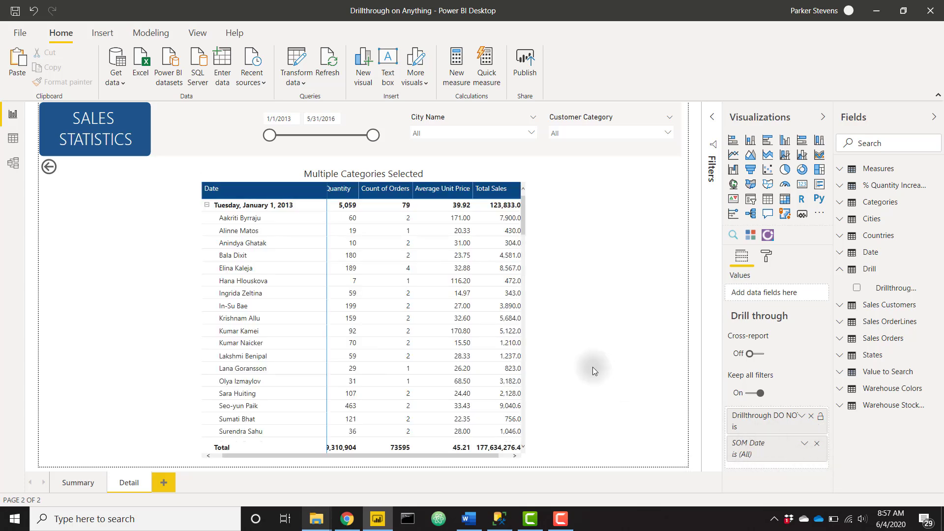
click(71, 482)
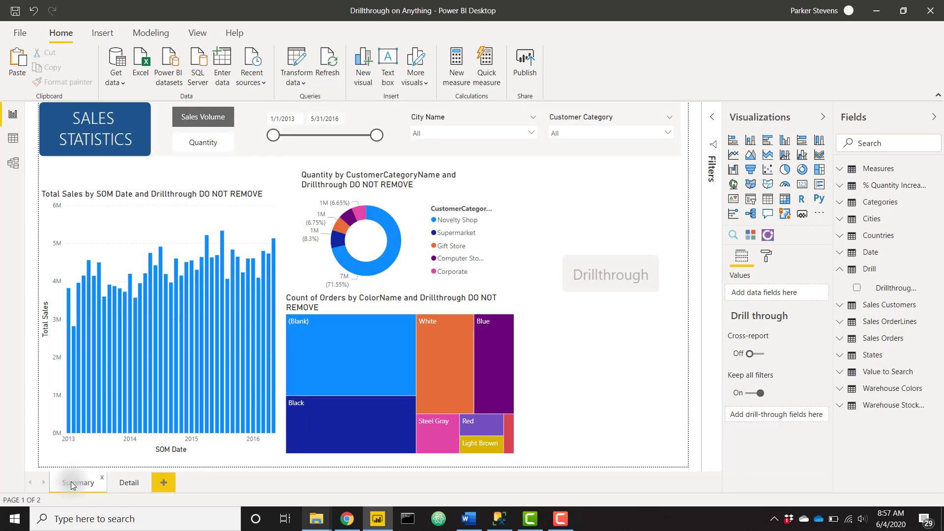
click(481, 422)
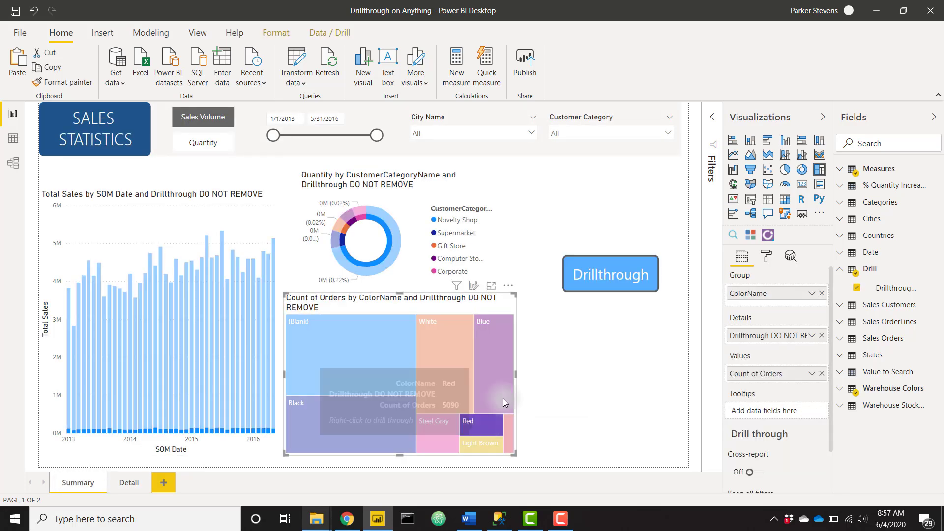
ctrl+click(617, 276)
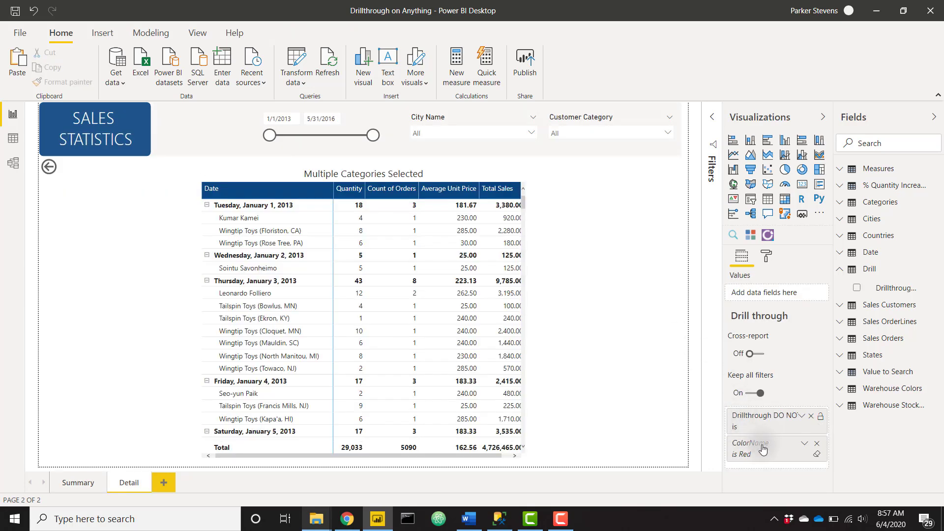
mouse_move(799, 388)
click(83, 484)
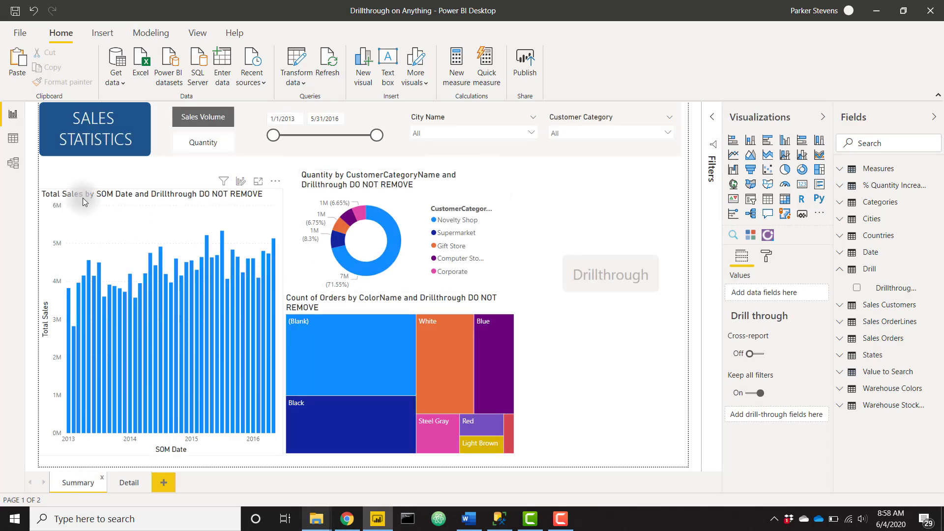
click(173, 215)
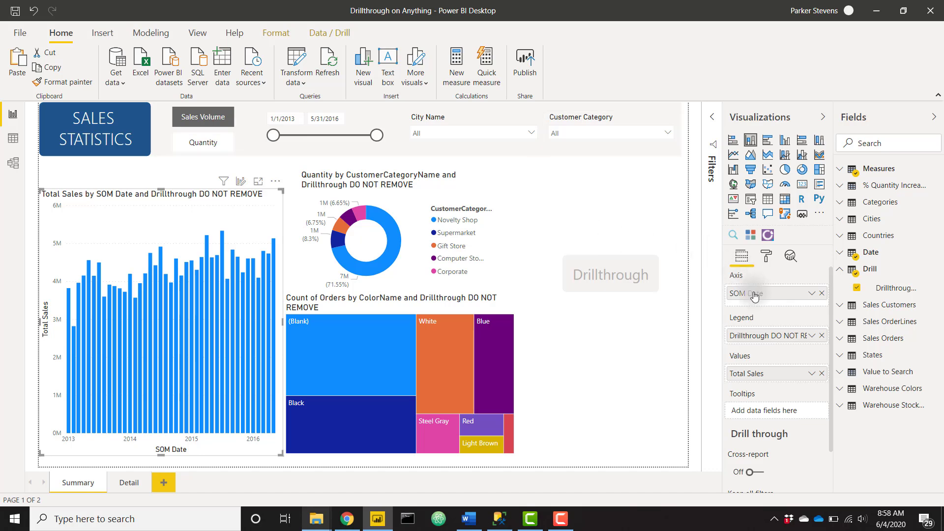
click(662, 382)
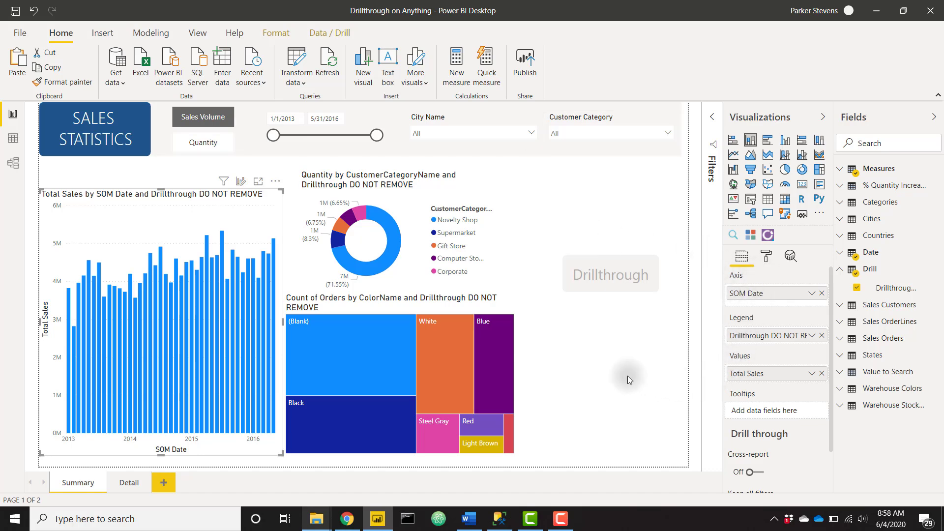